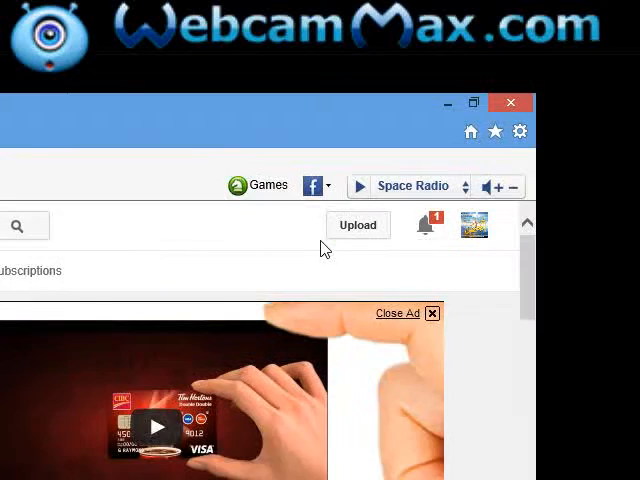
# Begin launching a Hangout On Air broadcast from YouTube's Upload page.
pyautogui.click(357, 226)
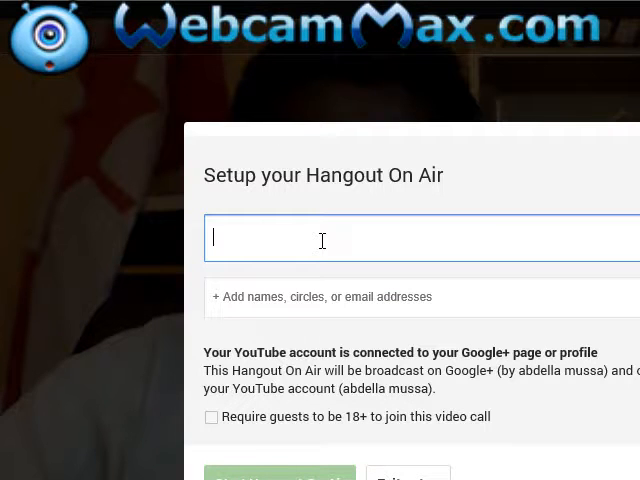
pyautogui.write('Ab')
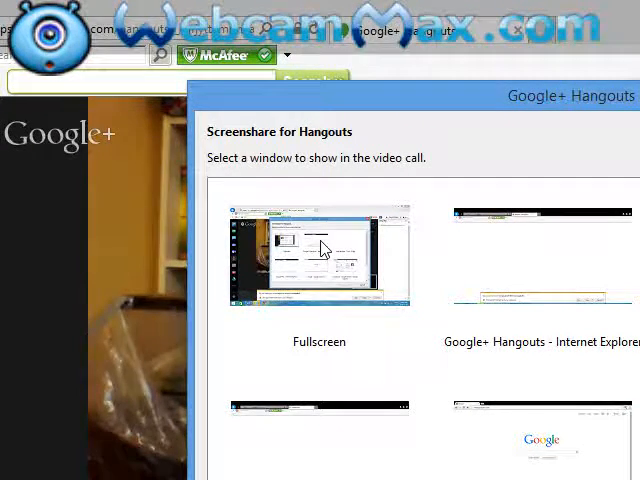
# Share the entire screen into the call via the Fullscreen thumbnail.
pyautogui.doubleClick(322, 249)
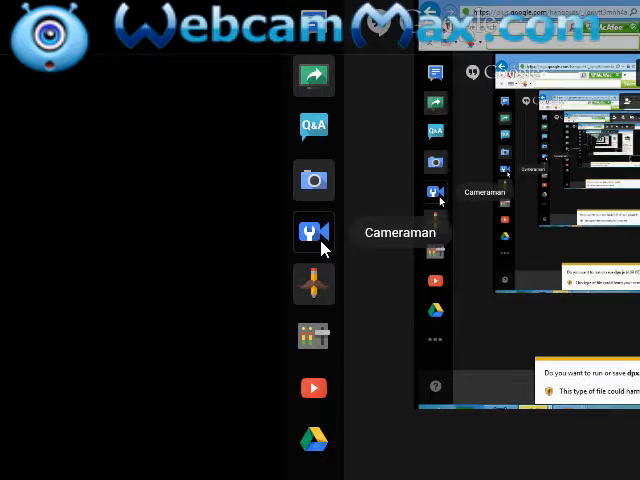
pyautogui.scroll(-1, 322, 248)
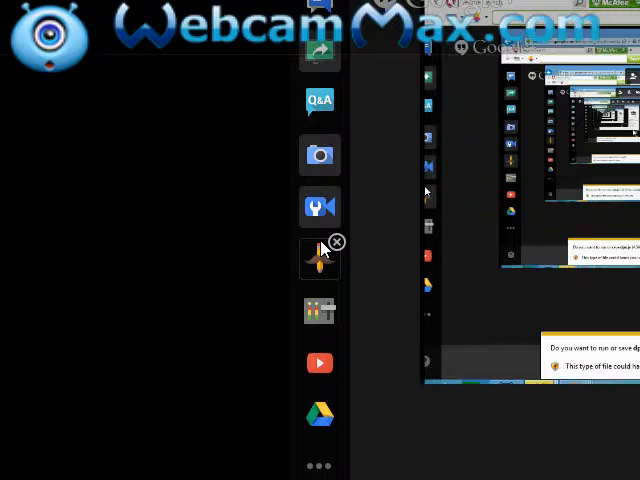
# Bring up the Control Room listing the call's participant and their controls.
pyautogui.click(322, 250)
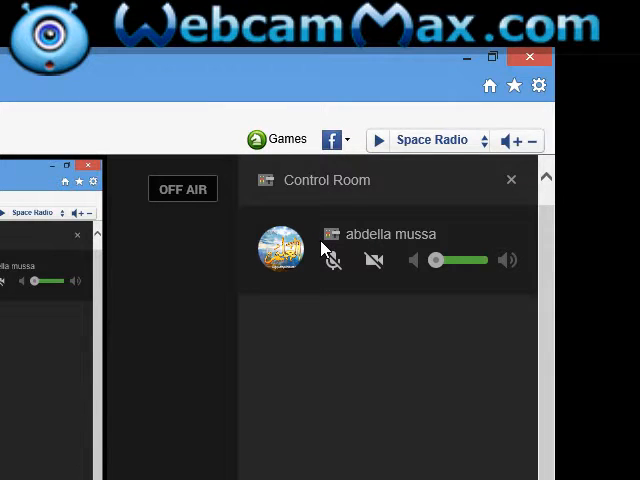
# Raise the participant's volume to full, turn off their camera and mute their microphone.
pyautogui.click(507, 260)
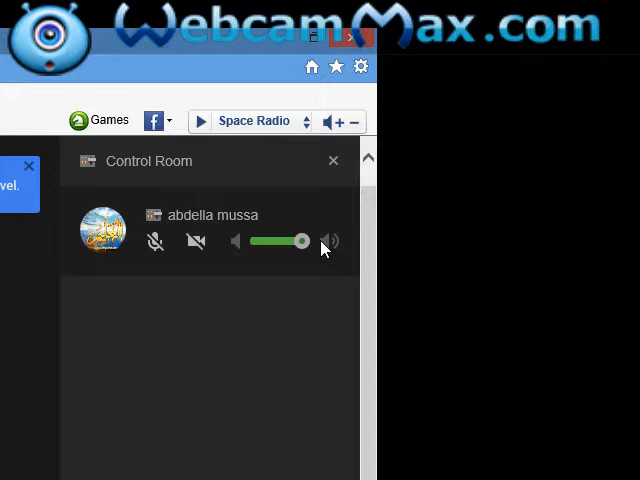
pyautogui.click(319, 242)
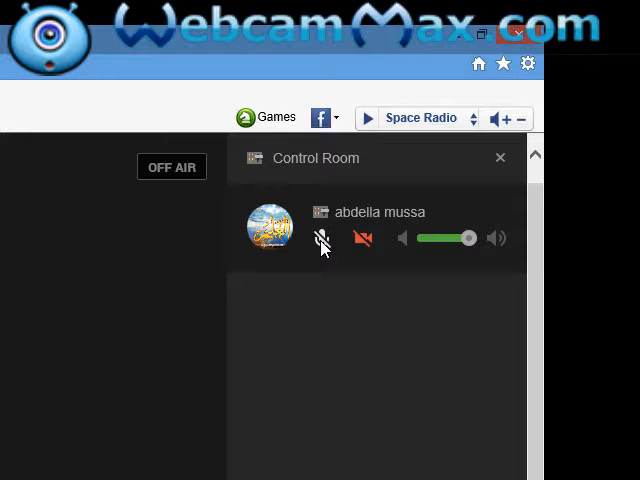
pyautogui.click(322, 240)
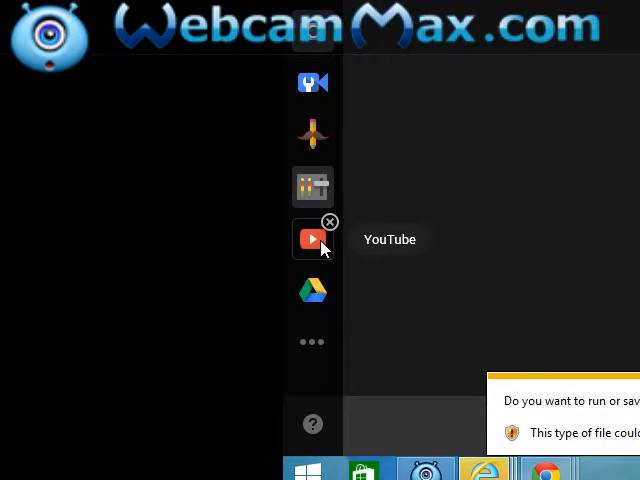
# Launch the YouTube app in the hangout, which pops up a Linkey Internet Explorer window.
pyautogui.click(321, 243)
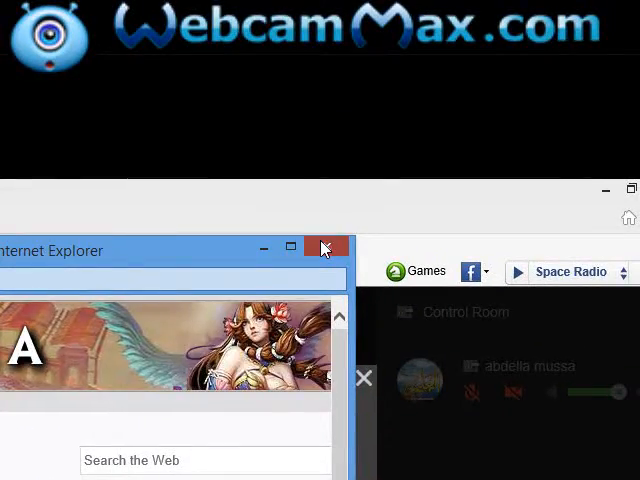
# Close the unwanted Linkey browser window to return to the hangout.
pyautogui.click(325, 249)
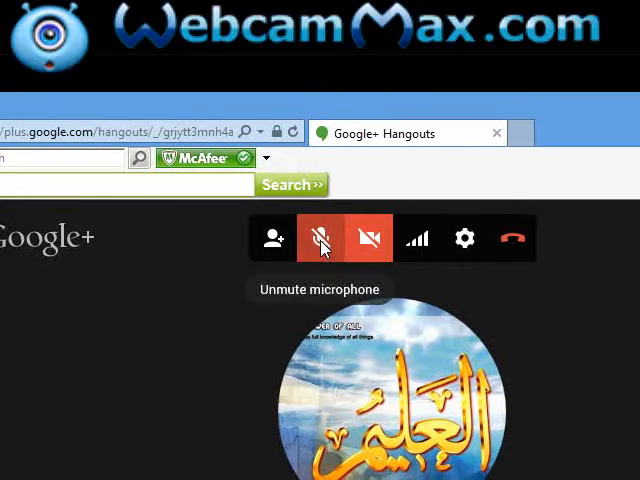
pyautogui.click(323, 245)
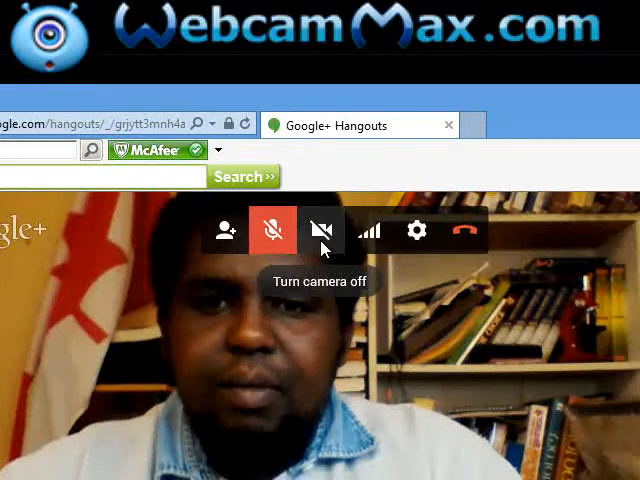
pyautogui.click(322, 243)
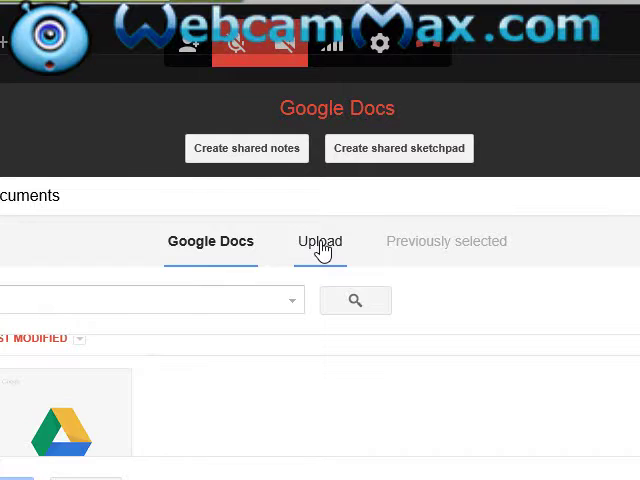
# Show the Upload tab of the Google Drive picker for adding files from the computer.
pyautogui.click(322, 250)
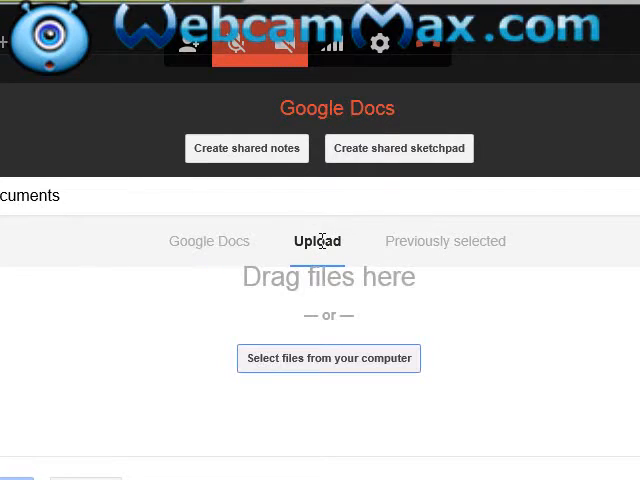